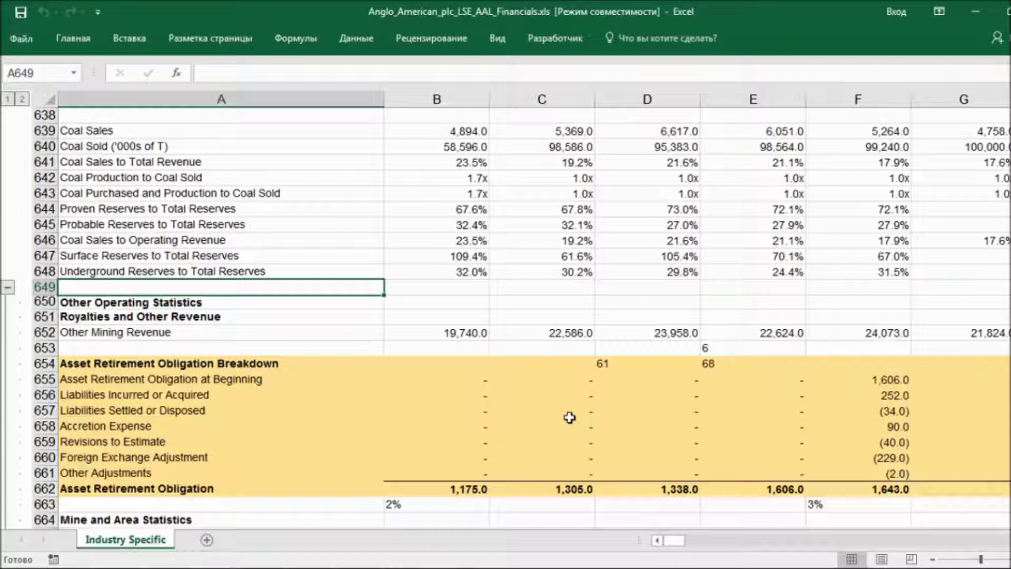
# Step: Examine the Asset Retirement Obligation Breakdown block in rows 654 to 662, including the formulas in E654 and F655
pyautogui.moveTo(284, 364); pyautogui.dragTo(959, 488)
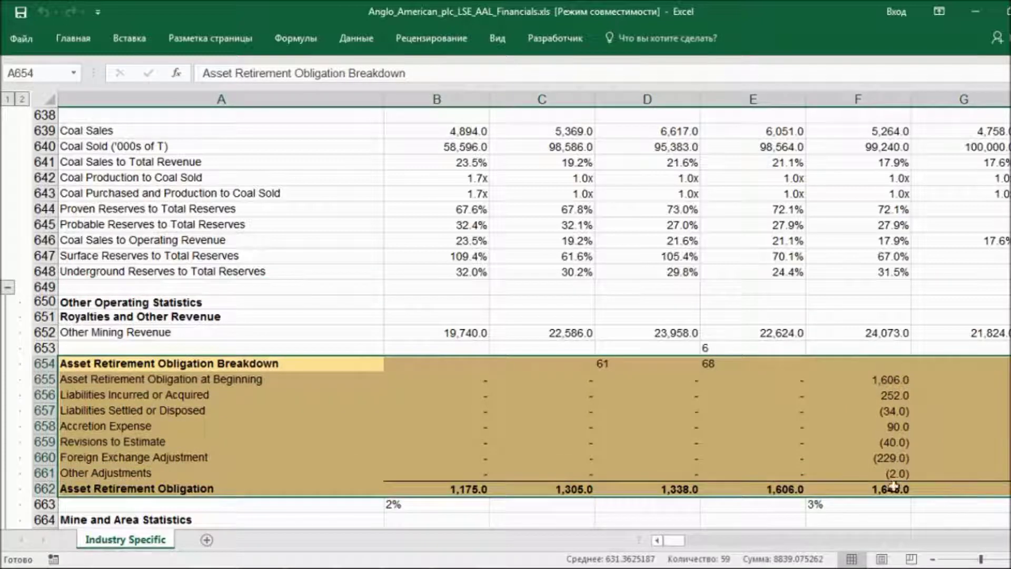
pyautogui.click(847, 444)
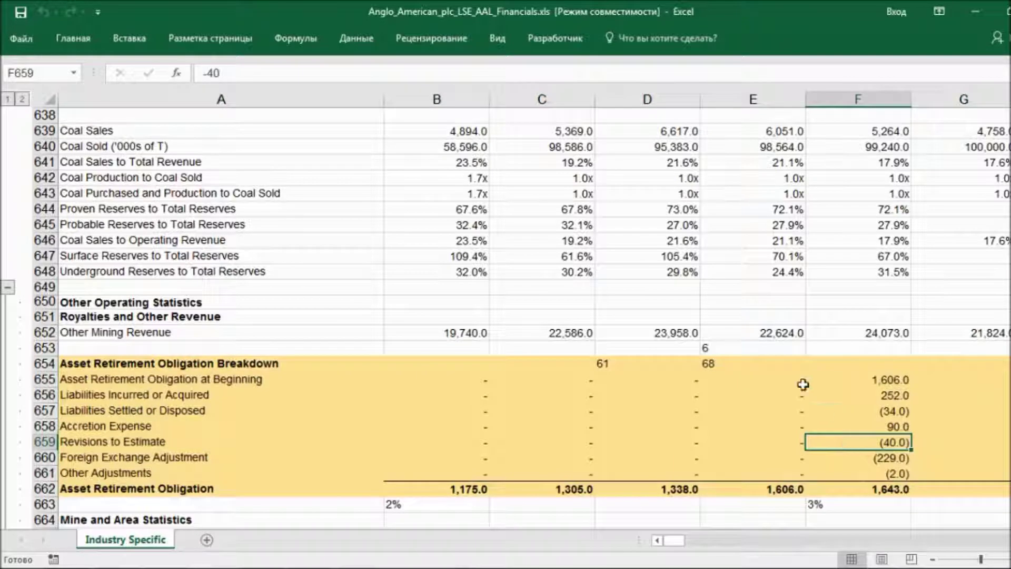
pyautogui.click(771, 368)
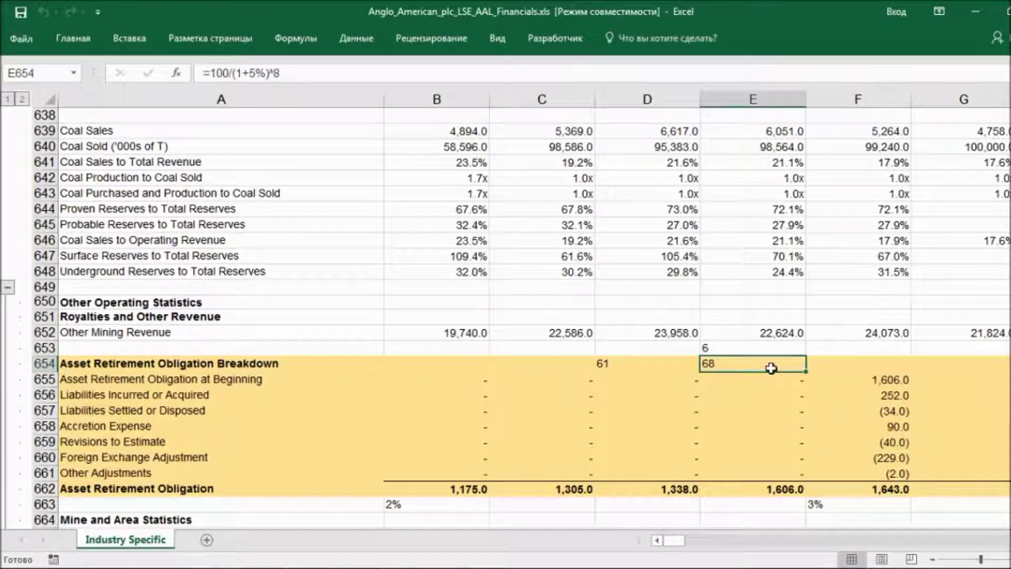
pyautogui.press('Left')
pyautogui.press('Right')
pyautogui.press('Right')
pyautogui.press('Down')
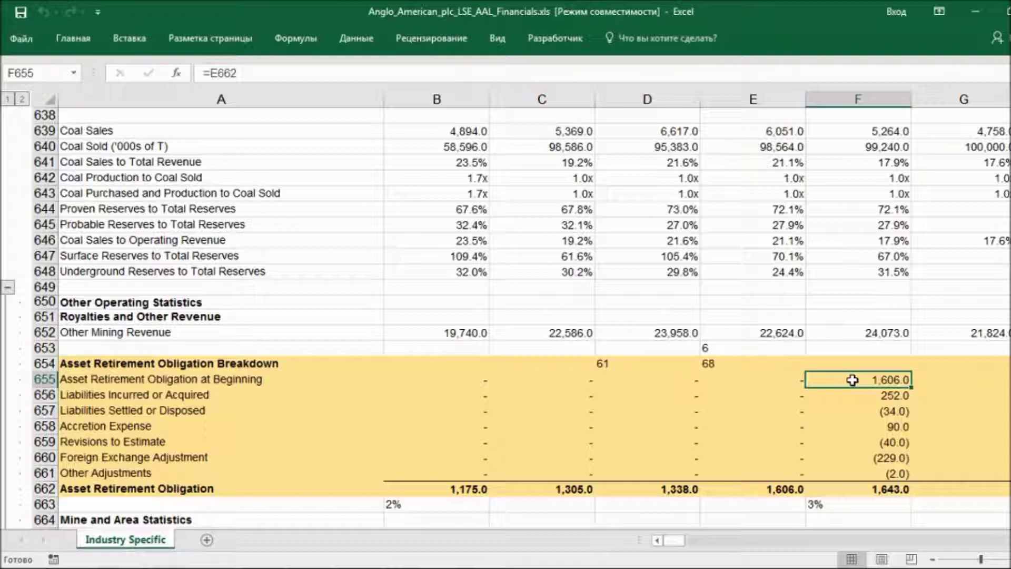
pyautogui.moveTo(237, 374); pyautogui.dragTo(921, 482)
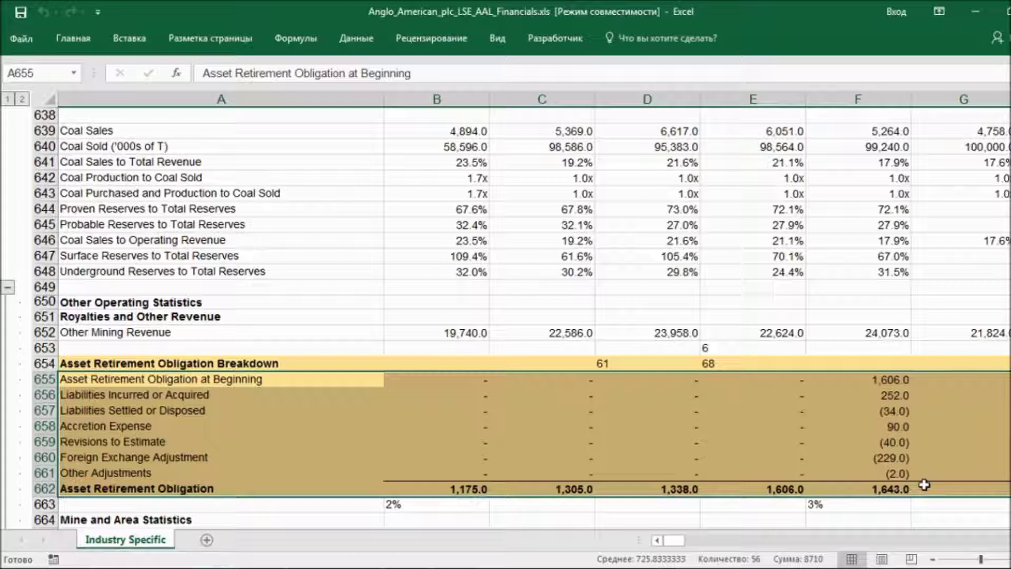
pyautogui.click(890, 426)
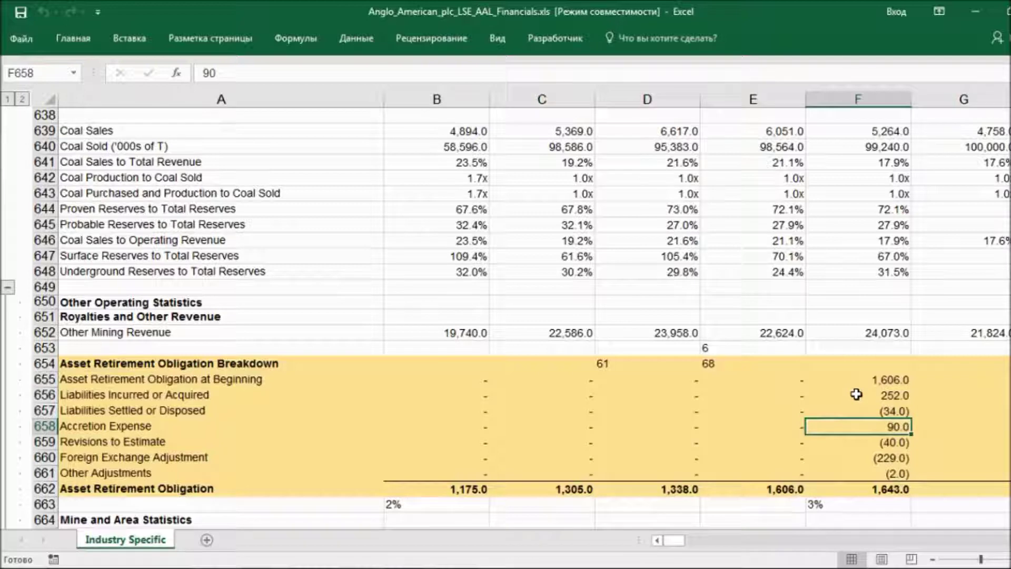
# Step: Clear the contents of cell E653, just above the Asset Retirement Obligation Breakdown
pyautogui.click(741, 350)
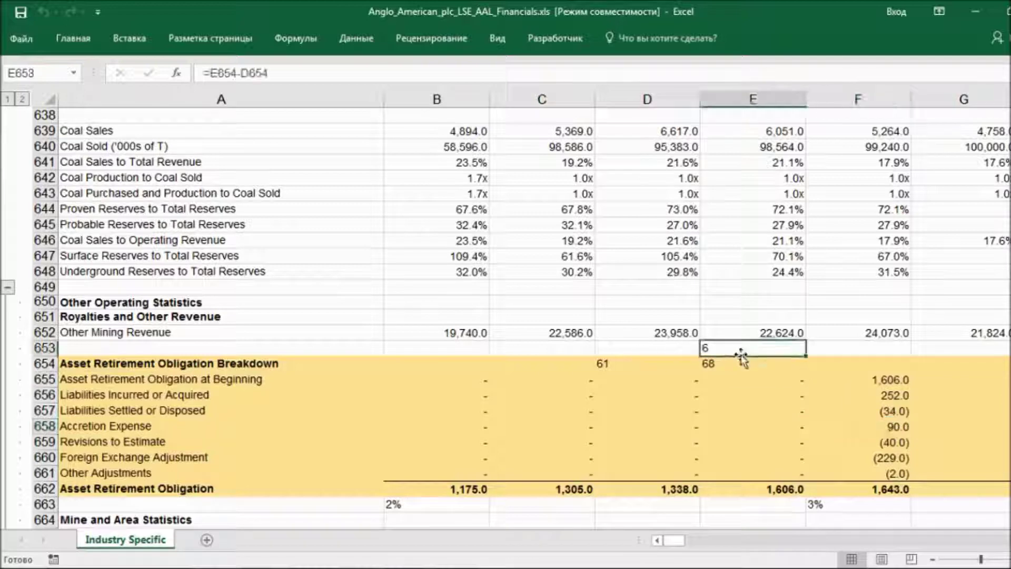
pyautogui.press('Delete')
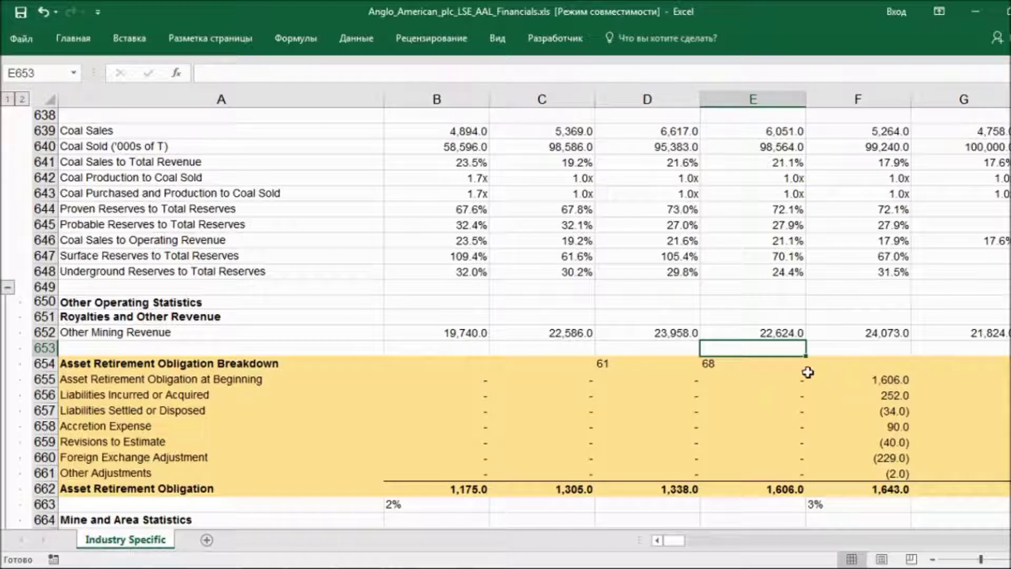
# Step: Review column F of the breakdown, then its rows one by one from Asset Retirement Obligation at Beginning to Revisions to Estimate
pyautogui.click(829, 368)
pyautogui.moveTo(828, 368); pyautogui.dragTo(835, 491)
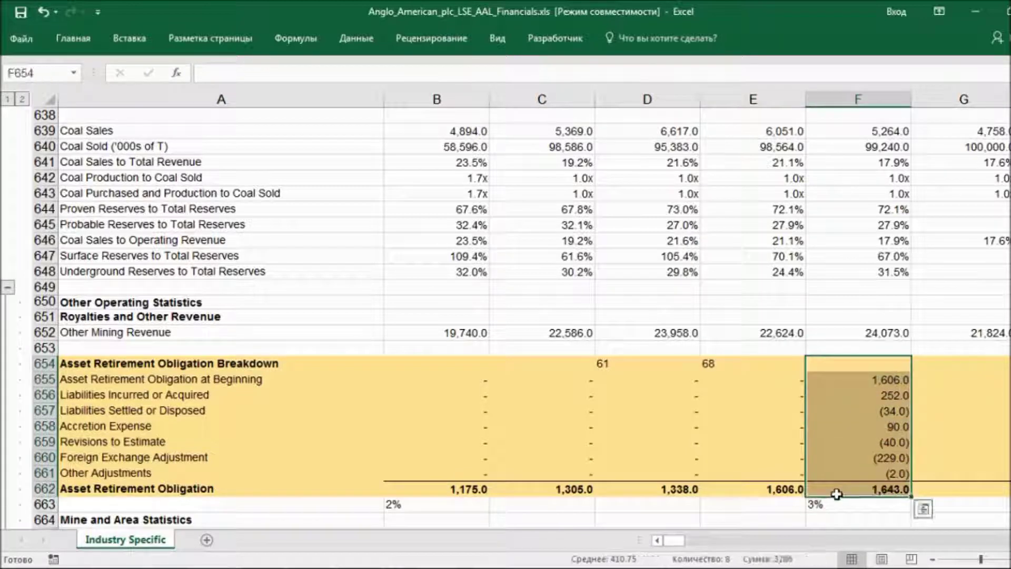
pyautogui.click(710, 424)
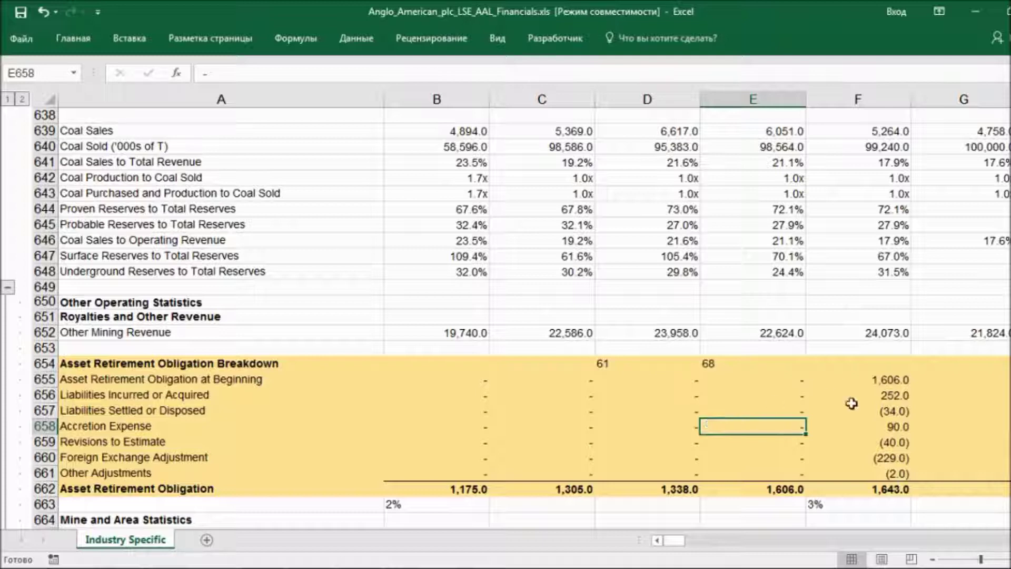
pyautogui.moveTo(897, 372); pyautogui.dragTo(889, 490)
pyautogui.moveTo(285, 378); pyautogui.dragTo(839, 377)
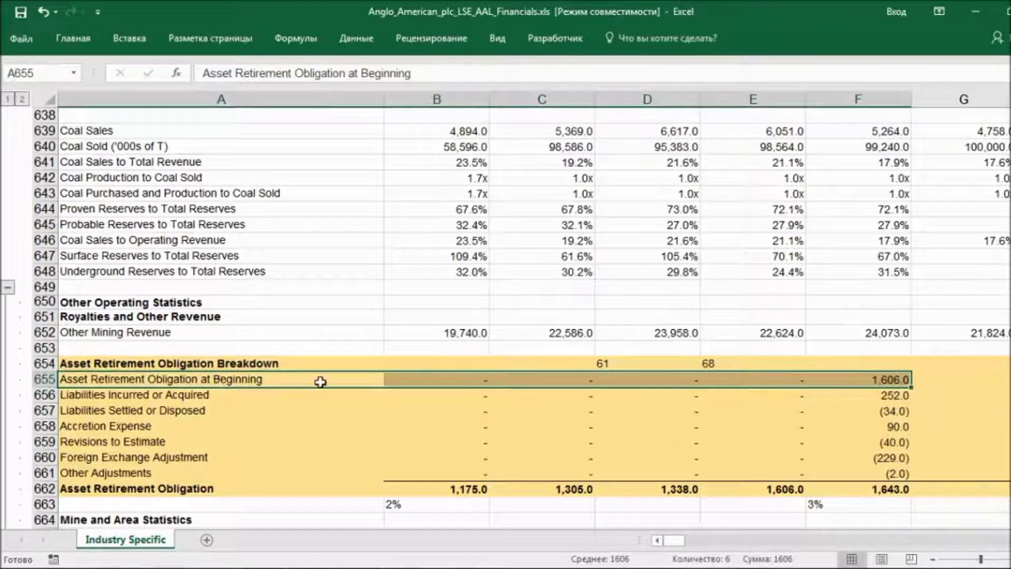
pyautogui.click(848, 396)
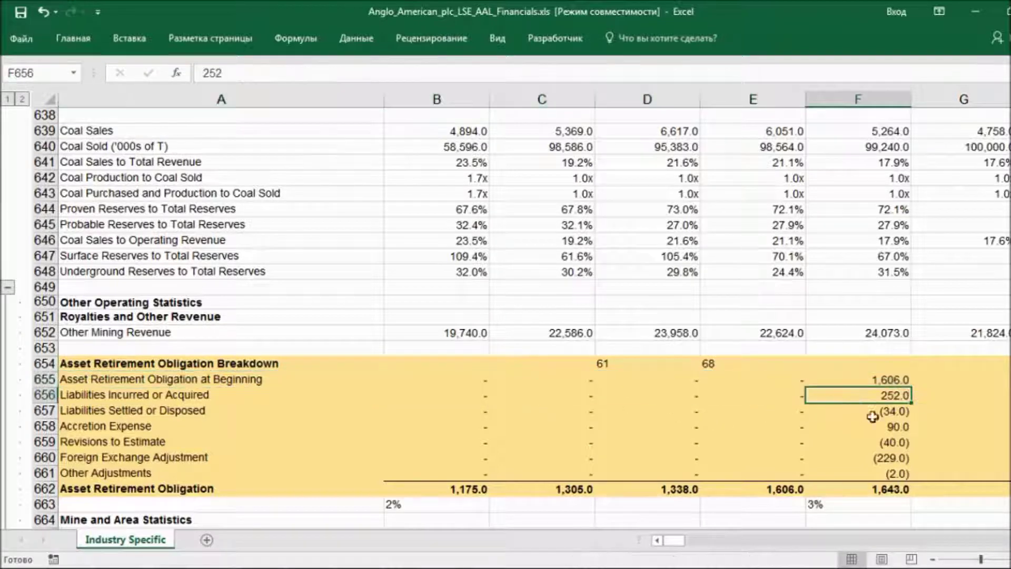
pyautogui.click(43, 395)
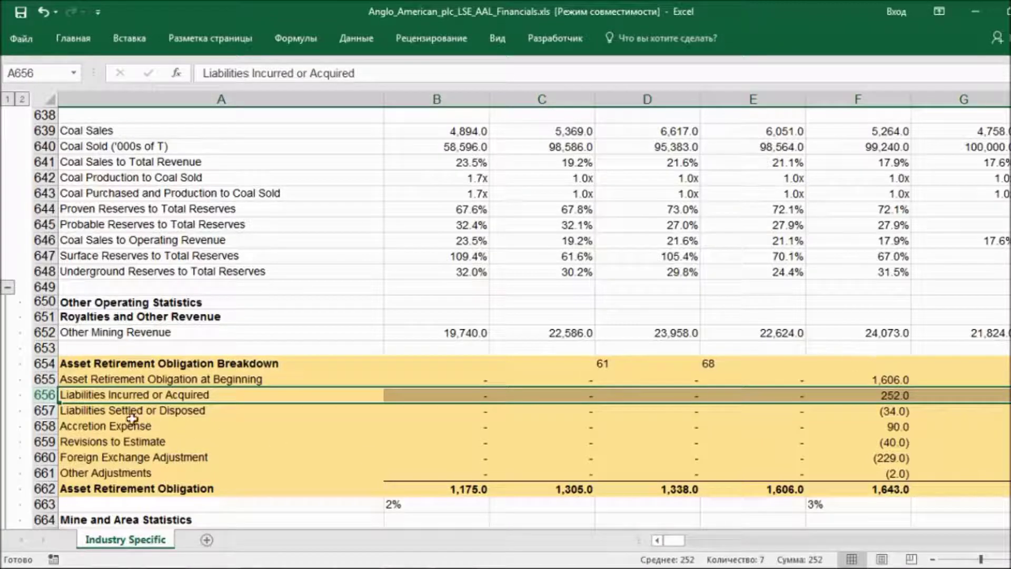
pyautogui.click(42, 411)
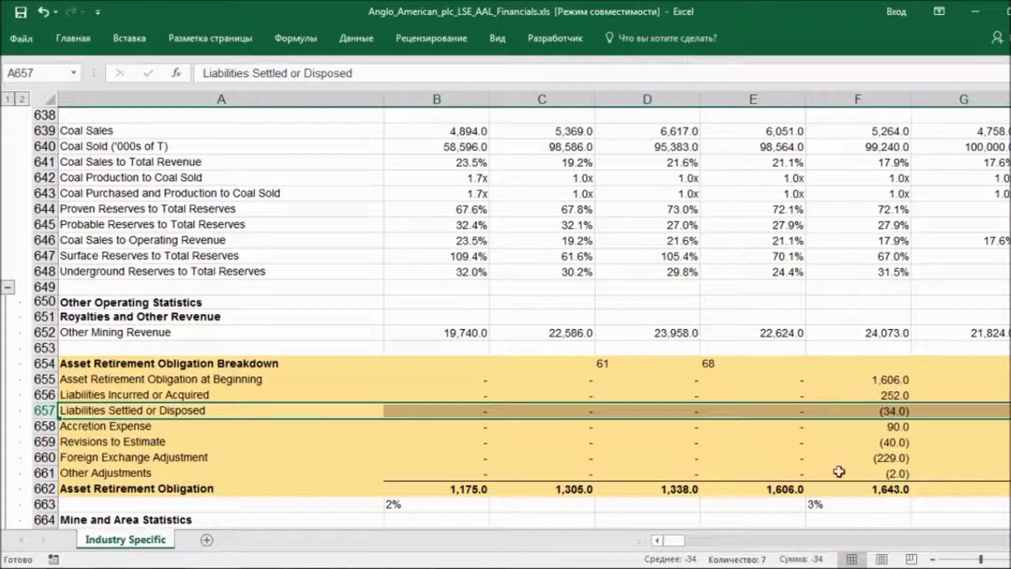
pyautogui.click(45, 425)
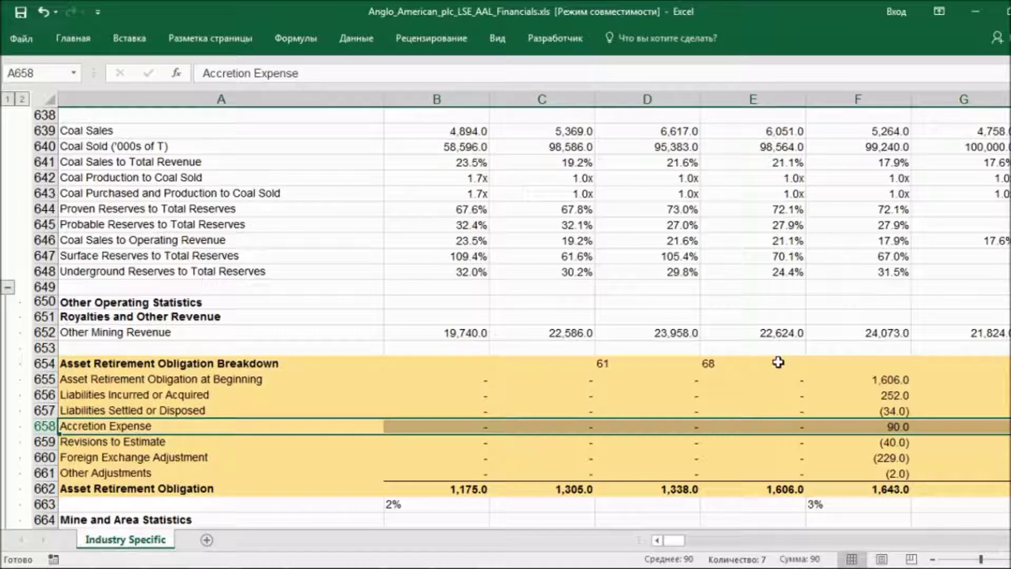
pyautogui.press('Down')
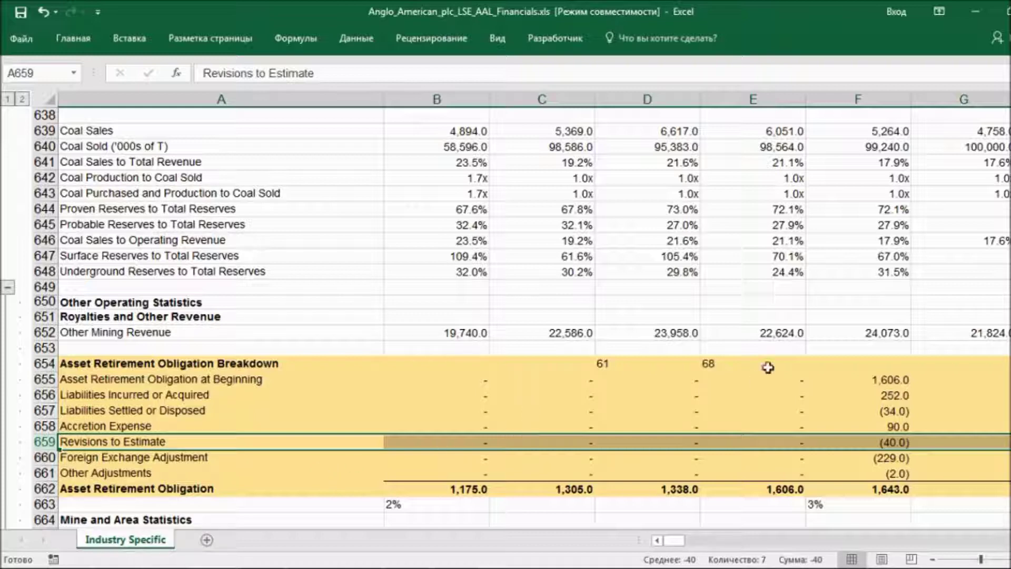
# Step: Make the Asset Retirement Obligation at Beginning figure in F655 bold
pyautogui.click(894, 381)
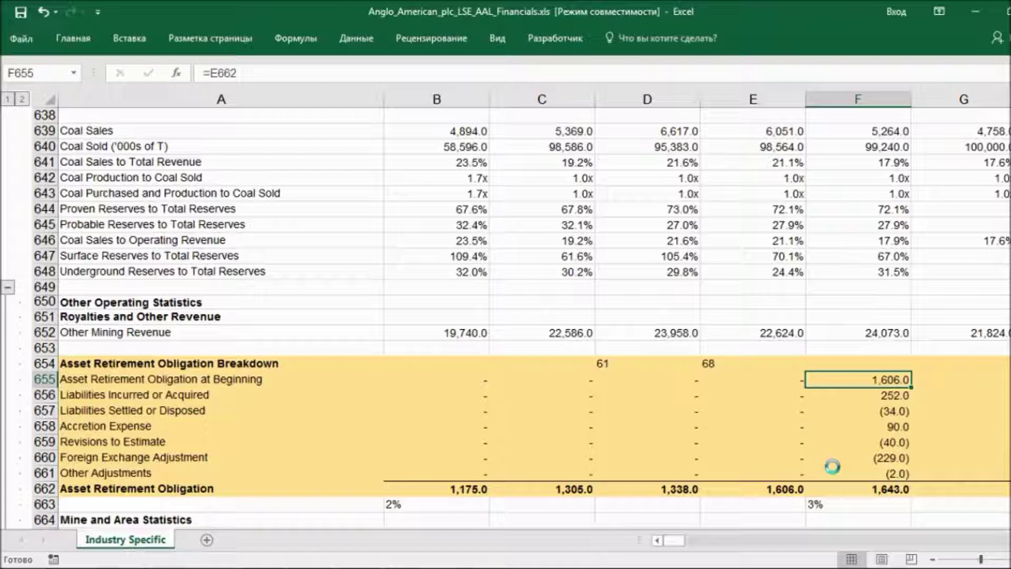
pyautogui.hotkey('ctrl', 'b')
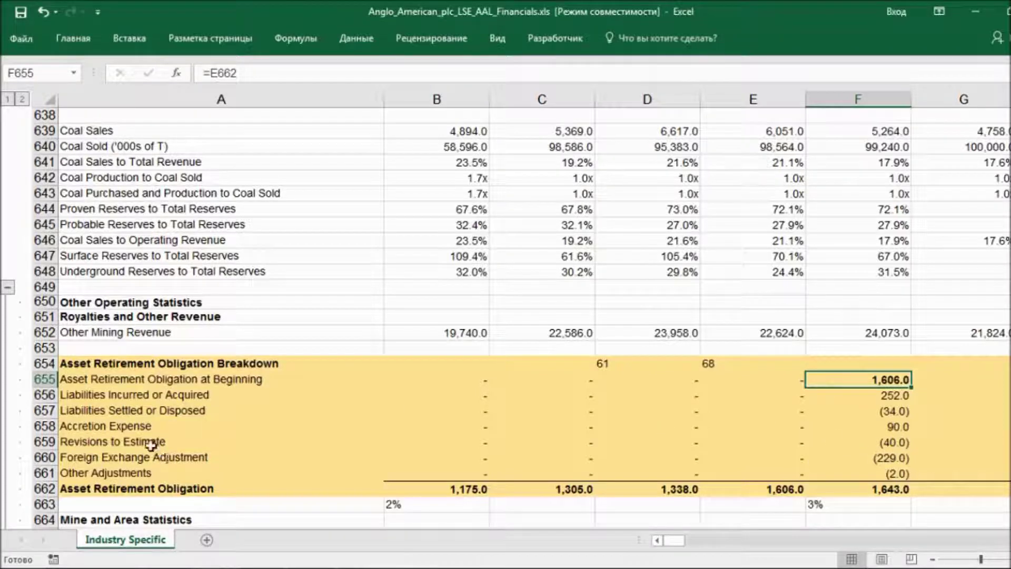
# Step: Examine the Revisions to Estimate row and the Foreign Exchange Adjustment row across the yearly columns
pyautogui.moveTo(150, 442); pyautogui.dragTo(150, 426)
pyautogui.moveTo(424, 466); pyautogui.dragTo(957, 444)
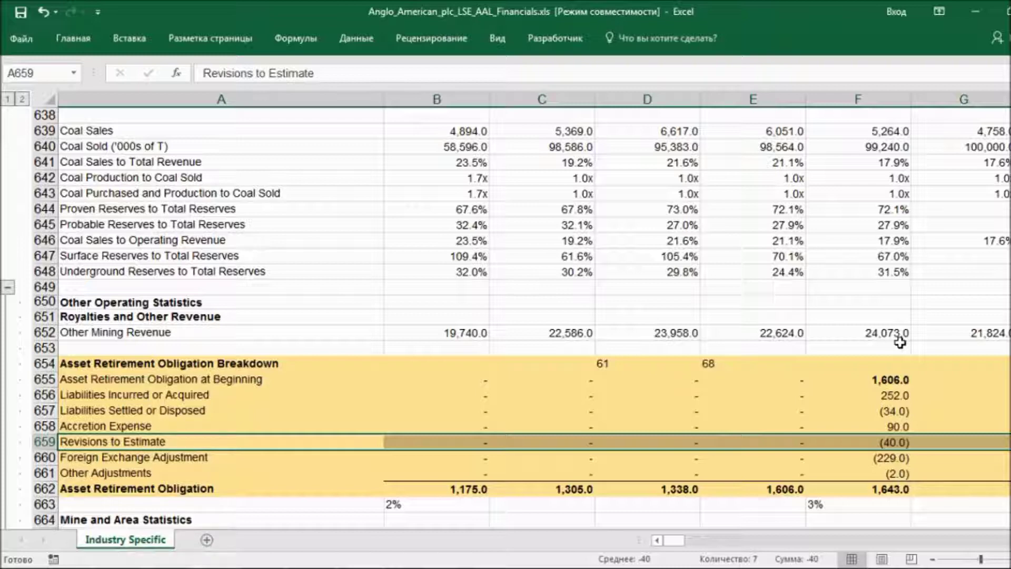
pyautogui.press('Down')
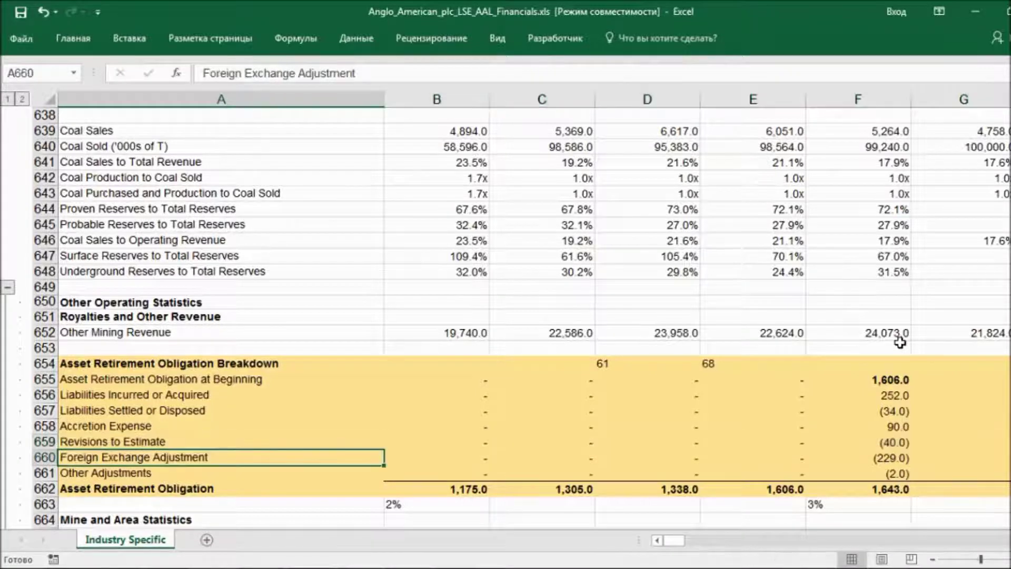
pyautogui.hotkey('shift', 'Right')
pyautogui.hotkey('shift', 'Right')
pyautogui.hotkey('shift', 'Right')
pyautogui.hotkey('shift', 'Right')
pyautogui.hotkey('shift', 'Right')
pyautogui.hotkey('shift', 'Right')
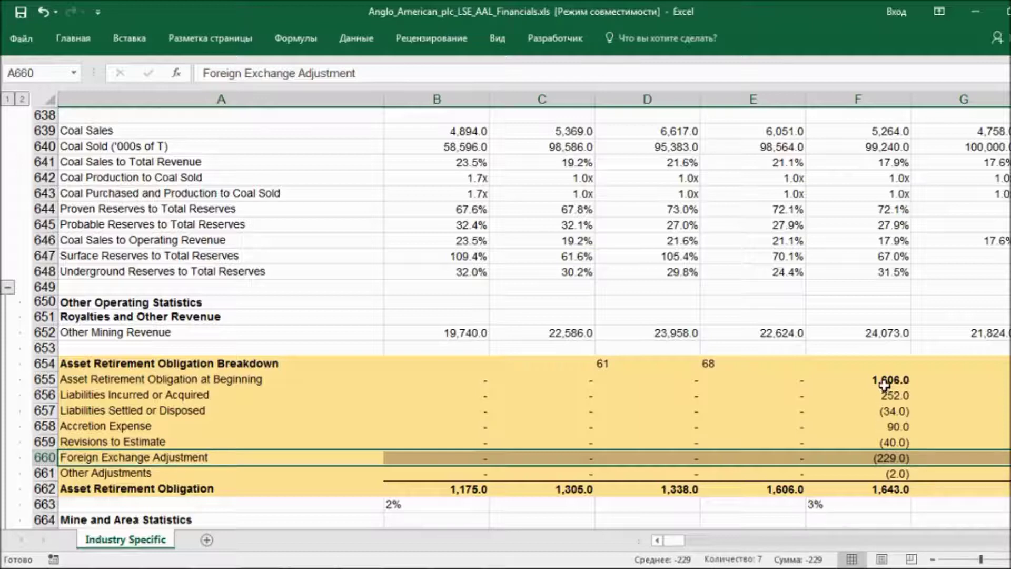
# Step: Compare the closing obligation in F662 with the opening one in F655, and check the total of the movements in F656:F661
pyautogui.click(889, 487)
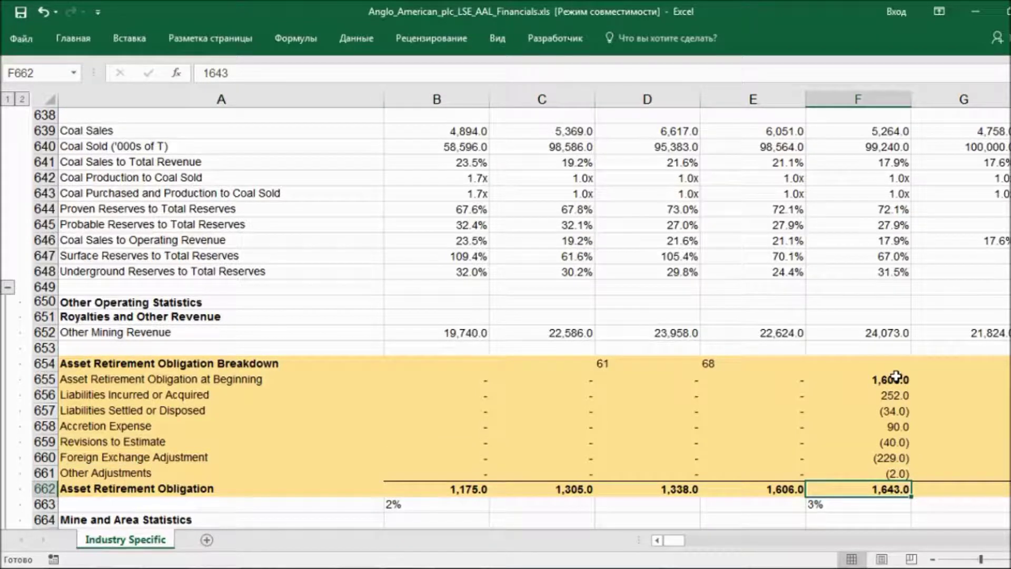
pyautogui.click(895, 377)
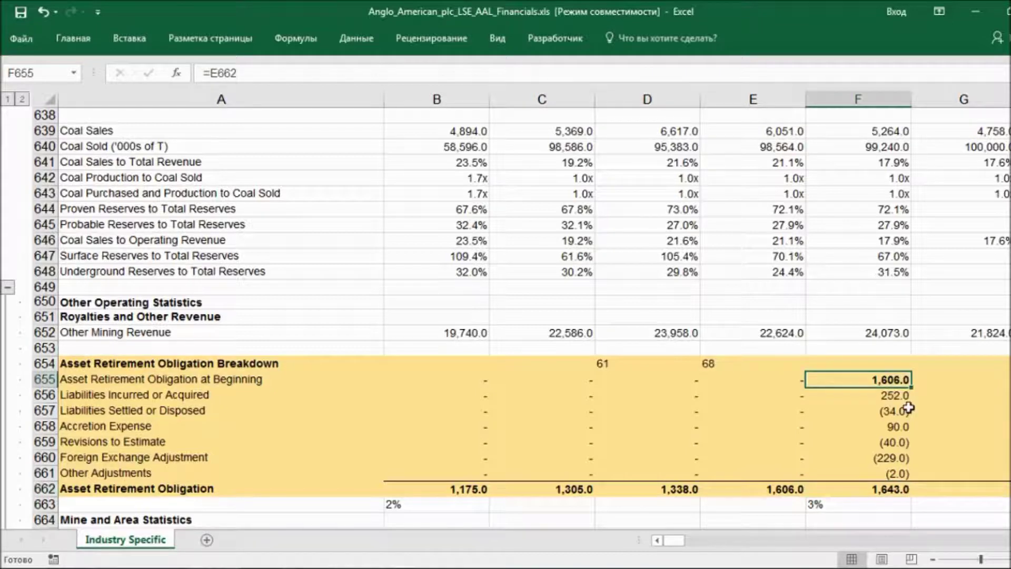
pyautogui.moveTo(891, 395); pyautogui.dragTo(890, 473)
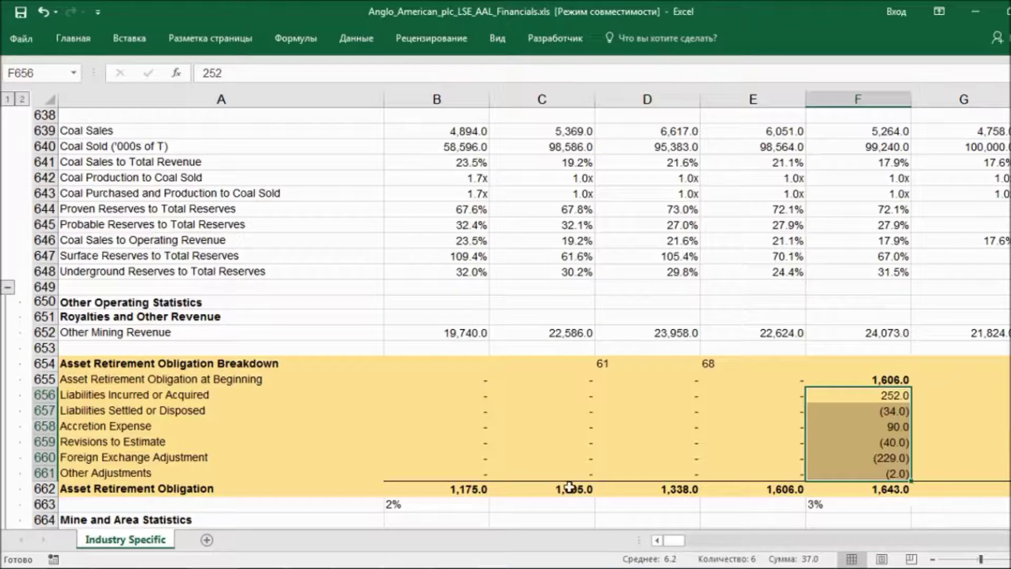
# Step: Go through the movement rows across columns A to F, from Liabilities Incurred or Acquired down to the closing Asset Retirement Obligation
pyautogui.moveTo(186, 391); pyautogui.dragTo(874, 403)
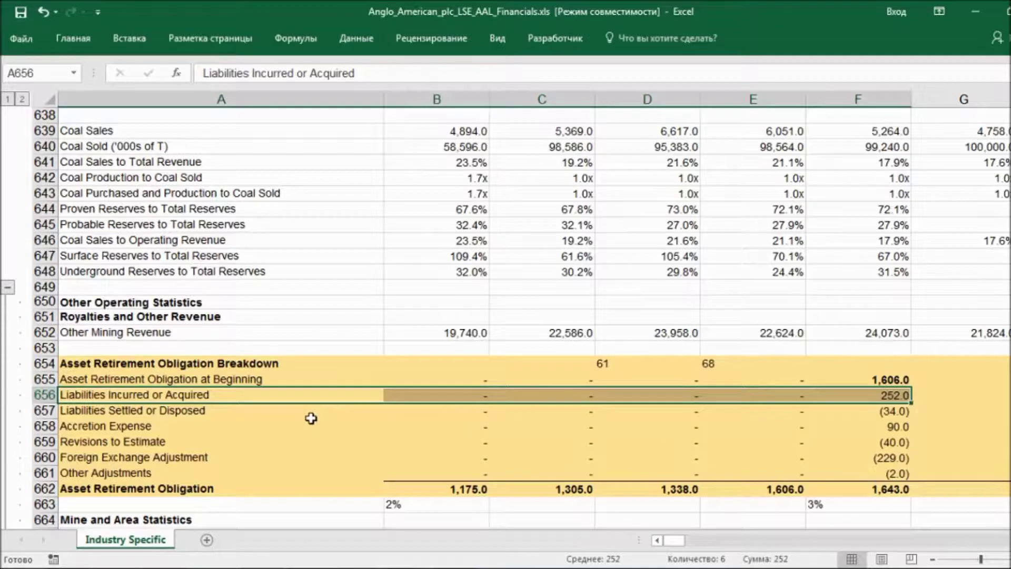
pyautogui.moveTo(309, 414); pyautogui.dragTo(844, 414)
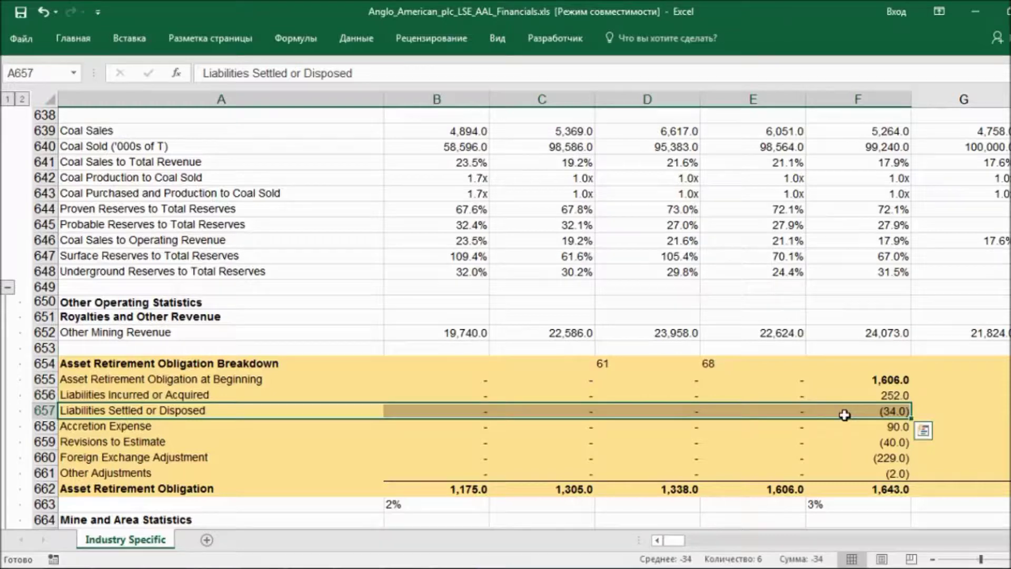
pyautogui.moveTo(286, 427); pyautogui.dragTo(913, 429)
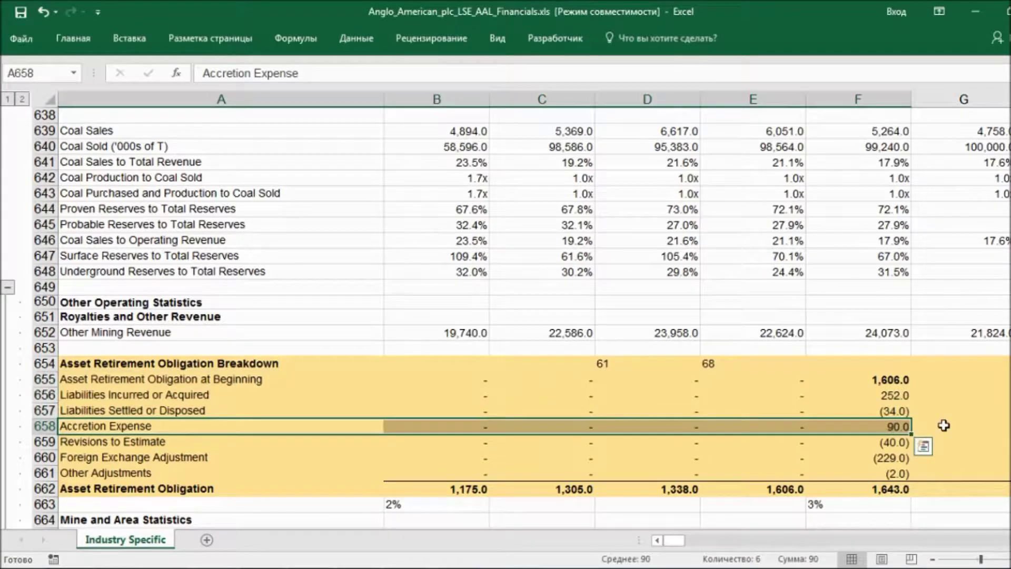
pyautogui.moveTo(169, 444); pyautogui.dragTo(889, 441)
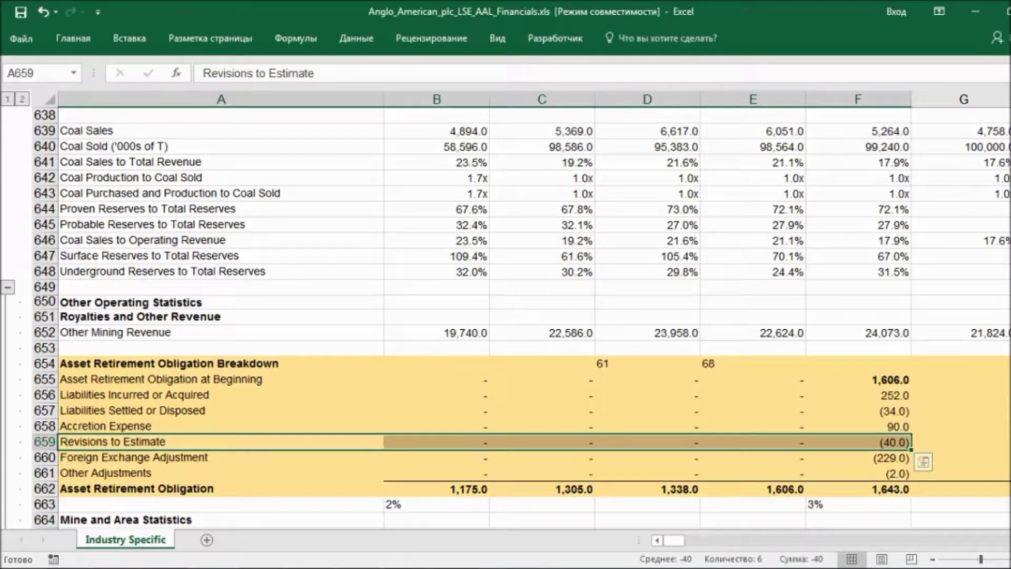
pyautogui.moveTo(231, 464); pyautogui.dragTo(904, 459)
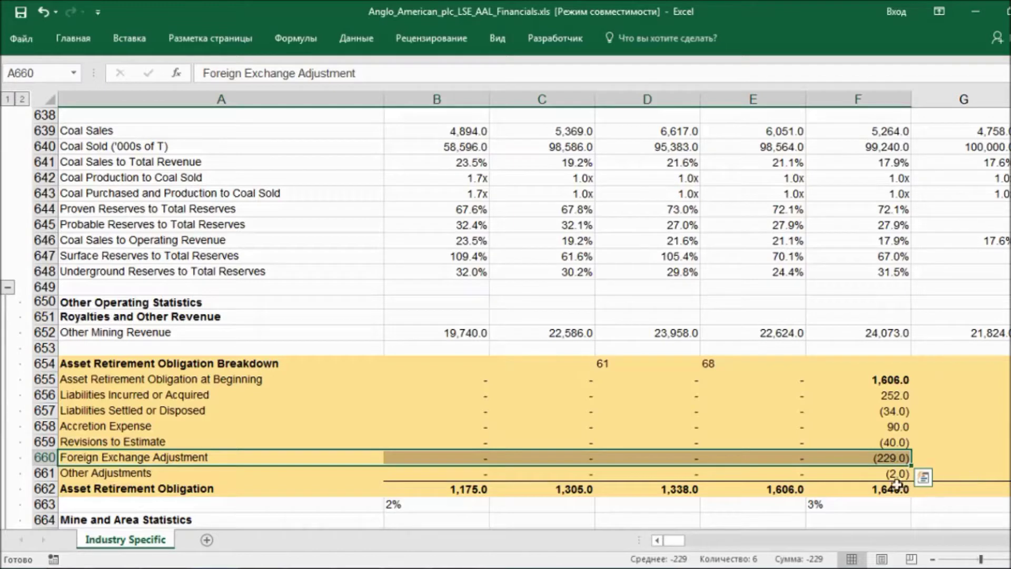
pyautogui.moveTo(198, 476); pyautogui.dragTo(860, 485)
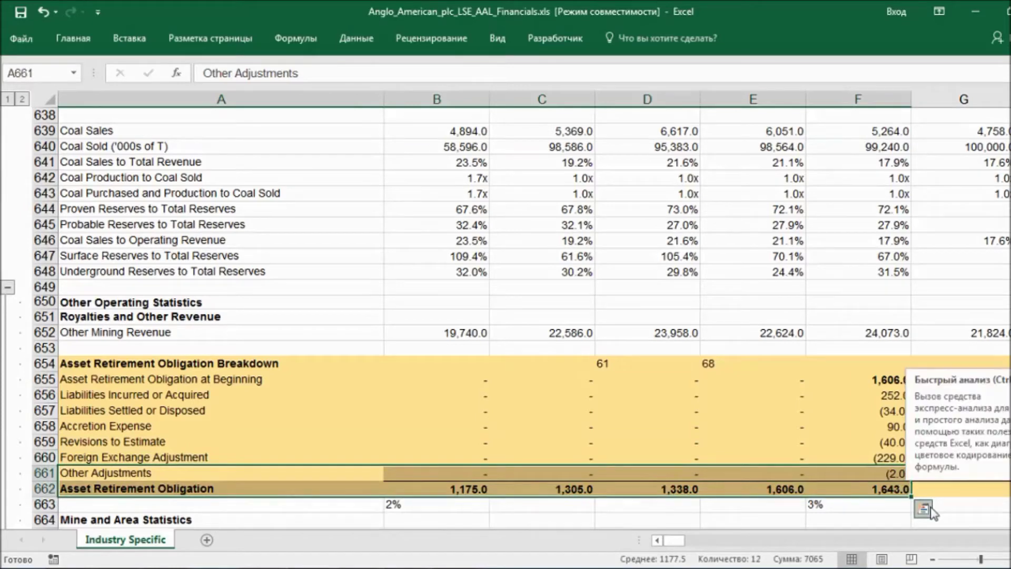
pyautogui.click(989, 494)
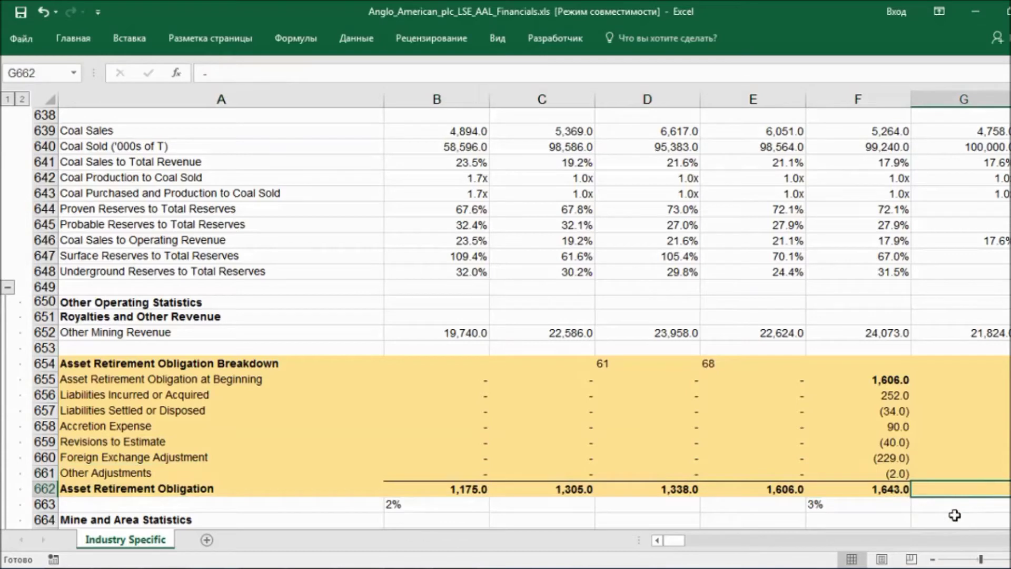